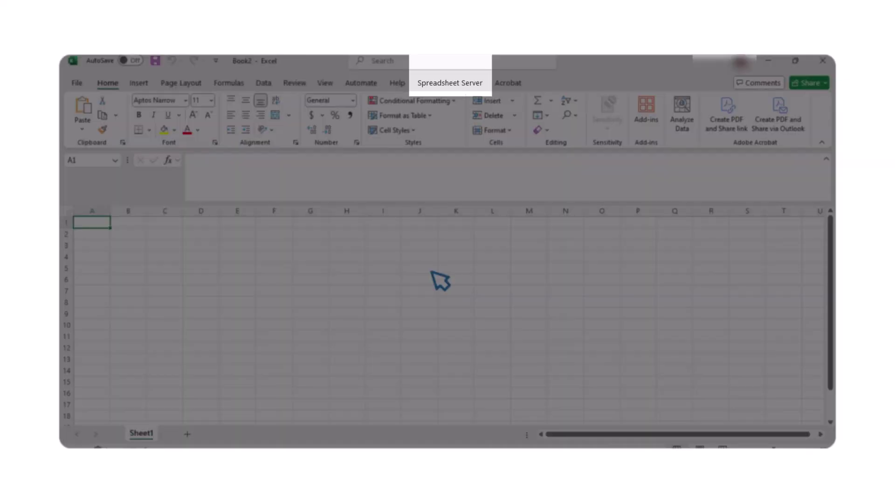
Bring up the Spreadsheet Server add-in commands to reach the GXL Formula Builder.
left_click(451, 79)
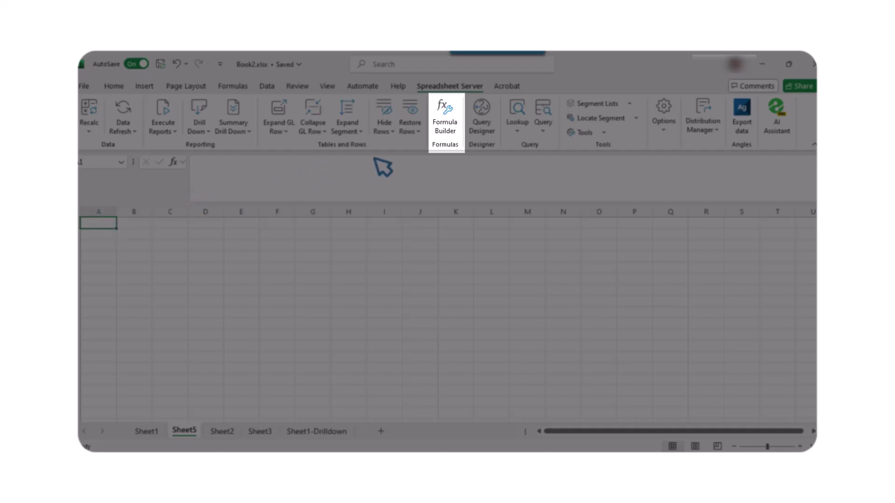
left_click(445, 126)
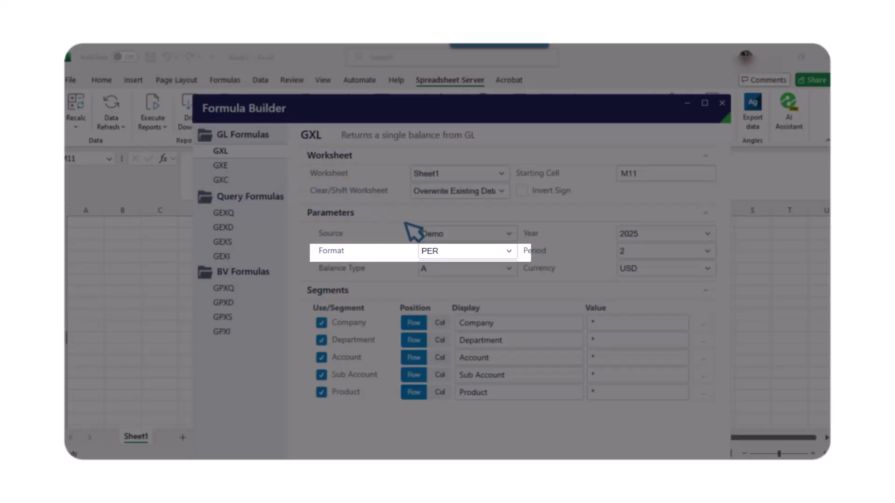
left_click(509, 251)
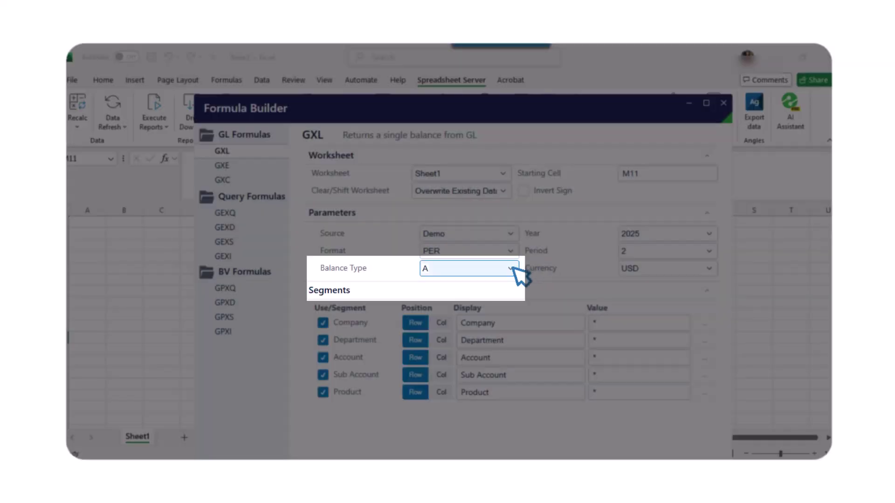
left_click(502, 273)
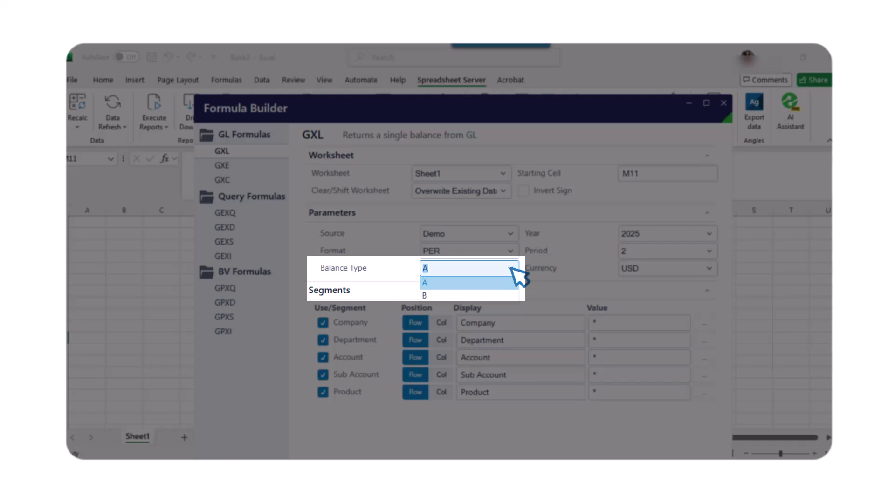
Keep balance type A and lay out Department, Sub Account and Product across columns.
left_click(511, 270)
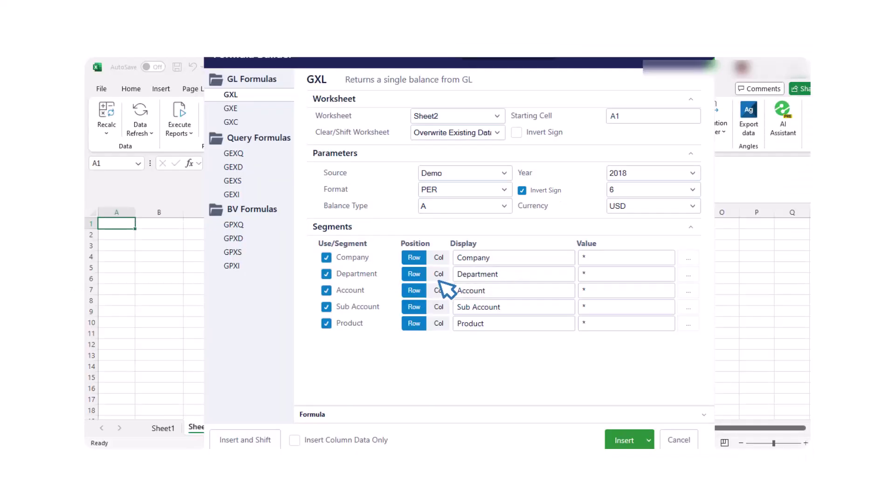
left_click(440, 280)
left_click(438, 306)
left_click(438, 324)
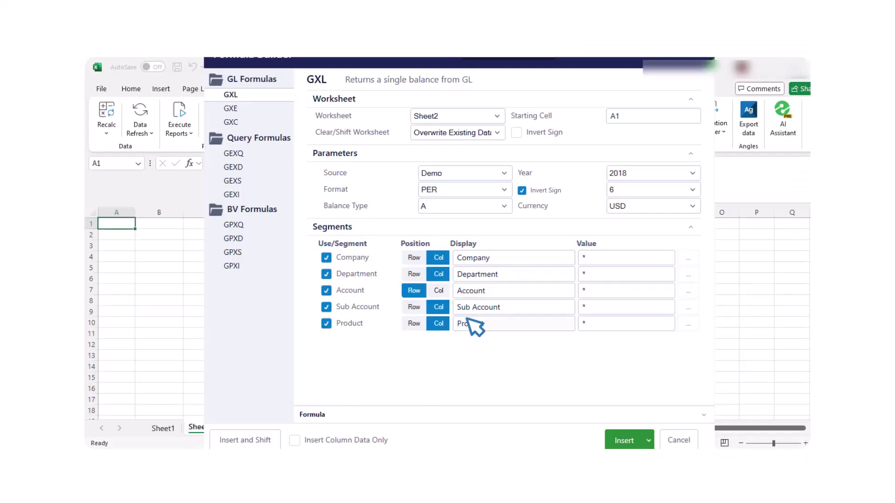
Set Company to 01 and Account to 4000.4999 in the GXL formula.
left_click(688, 258)
left_click(719, 333)
left_click(799, 400)
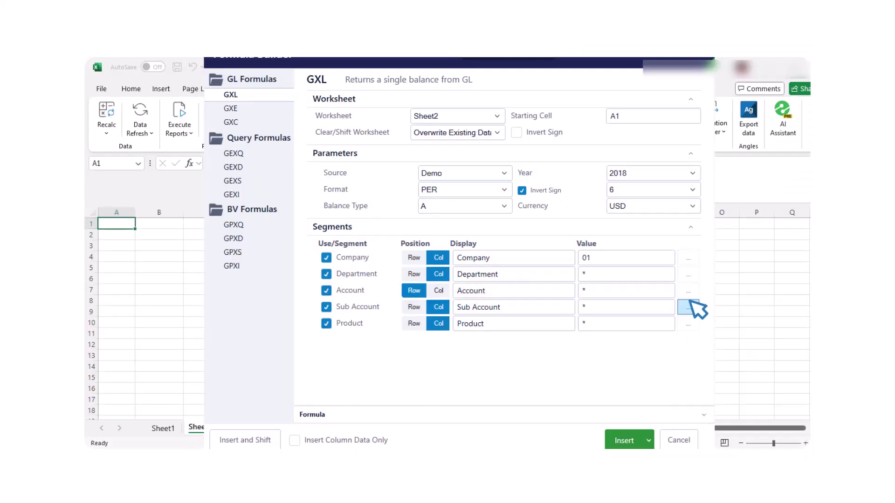
left_click(583, 291)
type("4000.4999")
Insert the GXL report and fill column C across columns D to F.
left_click(620, 440)
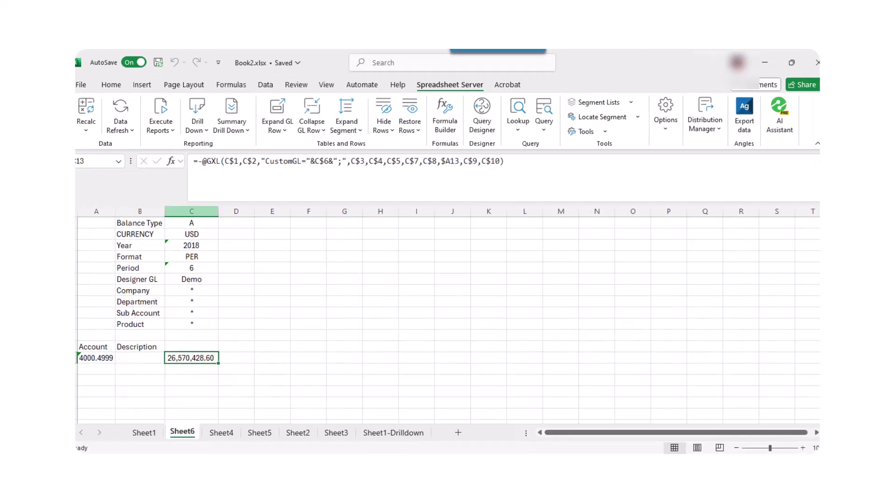
left_click(191, 211)
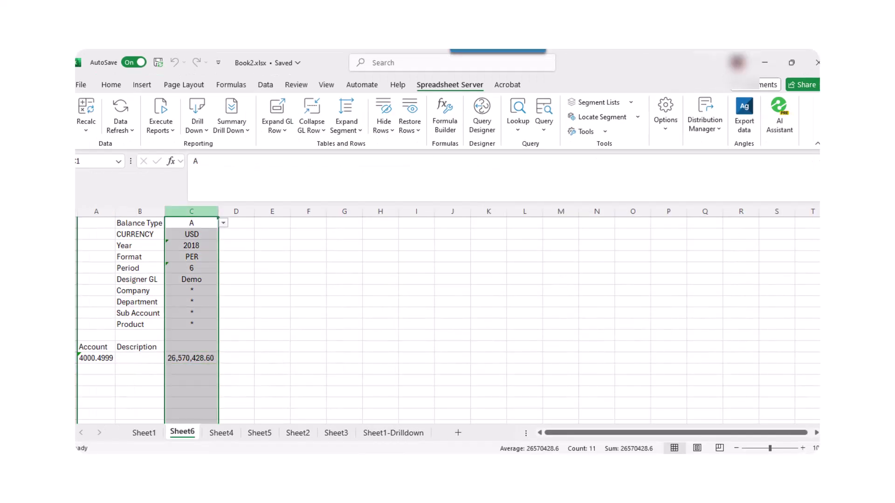
left_click(352, 211, "shift")
key("ctrl+r")
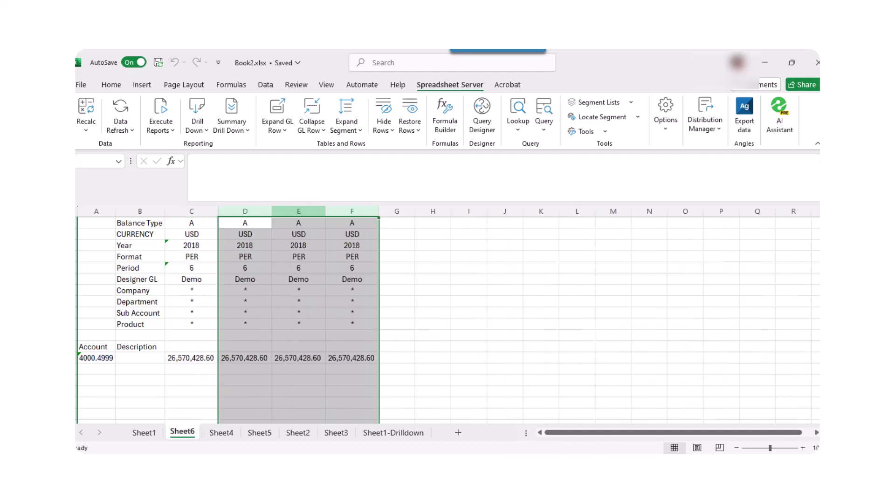
Set column D's year to 2017 and column E's format to YTD.
left_click(245, 245)
key("alt+Down")
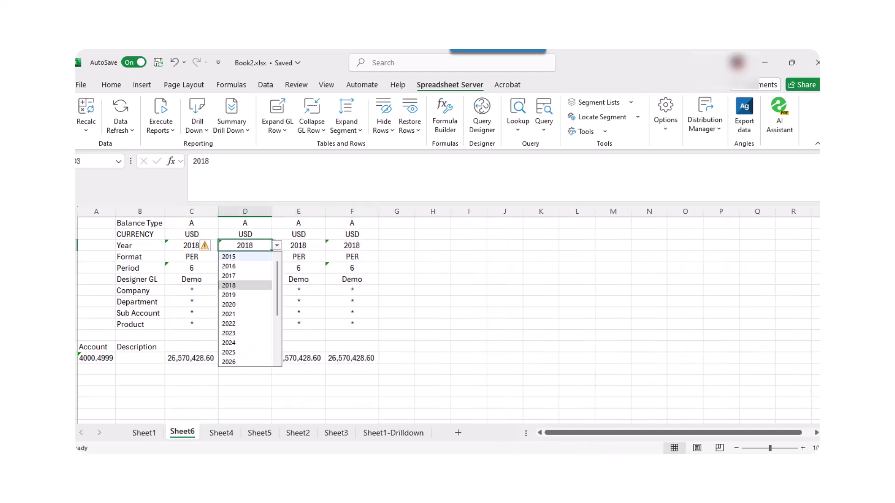
key("Down")
key("Down")
key("Return")
left_click(299, 257)
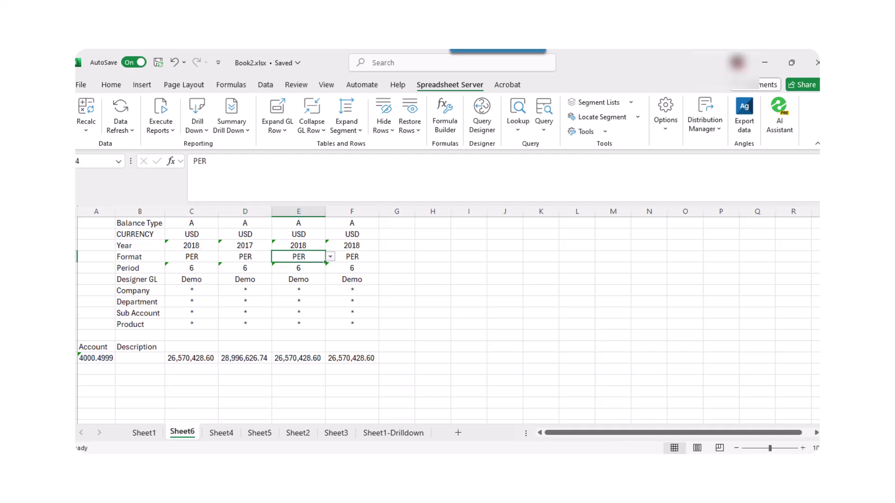
key("alt+Down")
key("Down")
key("Down")
key("Return")
Set column F's format to QTR with period 2.
left_click(351, 256)
key("alt+Down")
key("Down")
key("Return")
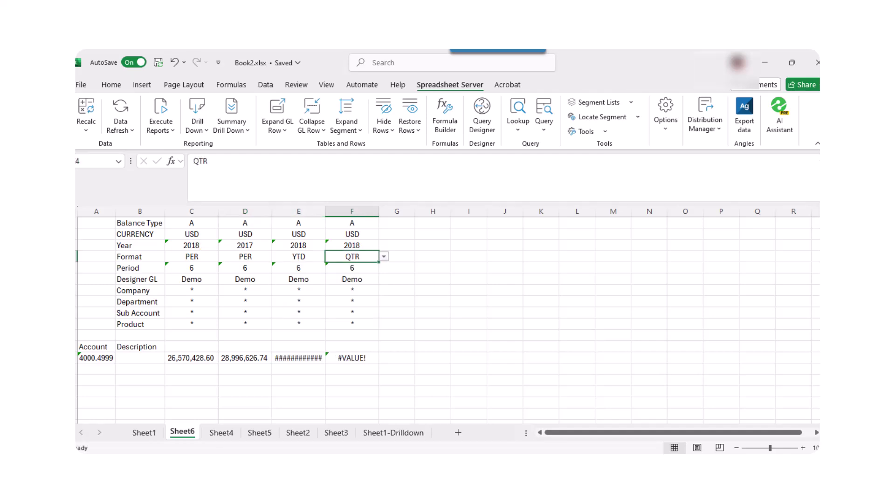
key("Return")
type("2")
left_click(432, 324)
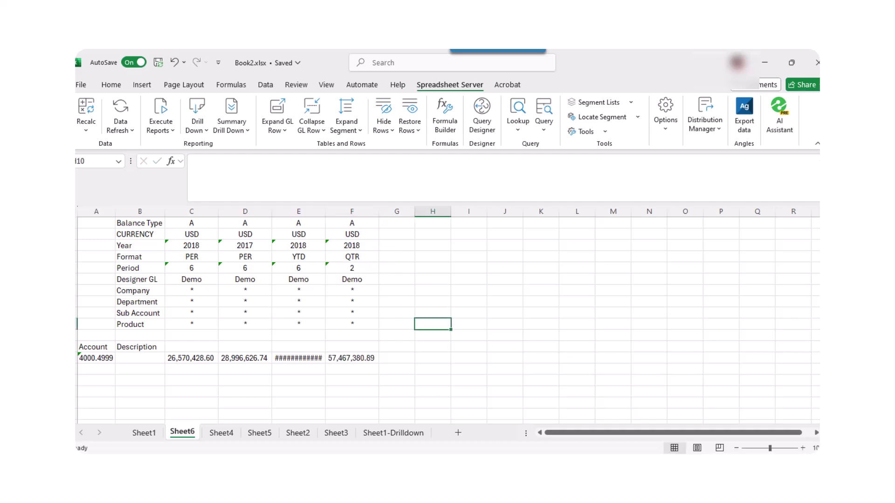
Widen column E and copy the Revenue row into two new rows named Expense and Other.
left_click_drag(326, 212, 329, 212)
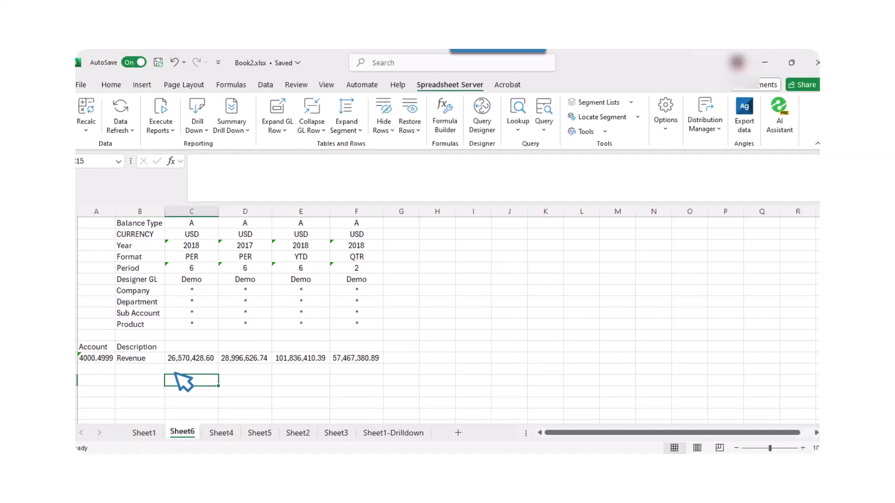
left_click(35, 358)
key("ctrl+c")
left_click_drag(35, 369, 35, 380)
key("ctrl+v")
left_click(156, 372)
type("Expense")
key("Return")
type("Other")
Set the Expense row's account range to 5000.6999.
left_click(96, 359)
left_click(89, 369)
type("5000.4999")
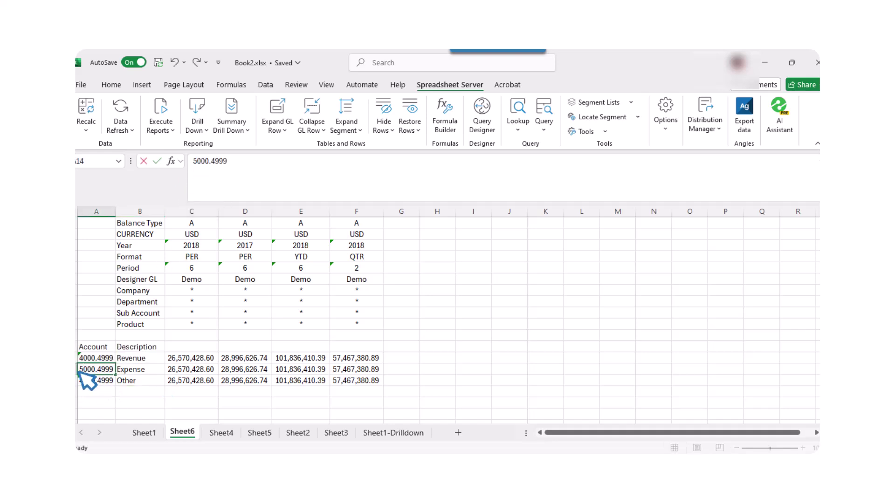
key("BackSpace")
type("6")
key("Return")
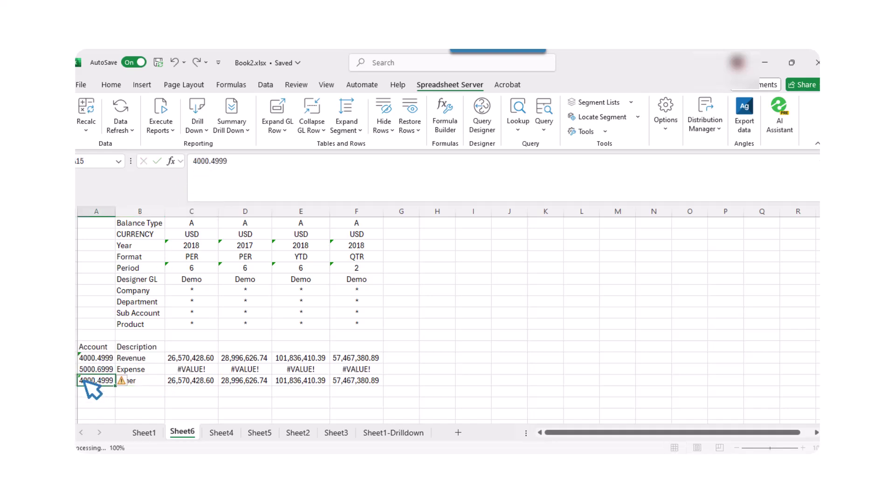
Set the Other row's account range to 7000.9999.
double_click(79, 382)
key("Delete")
type("7")
left_click(100, 381)
key("BackSpace")
type("0")
key("Return")
left_click(95, 381)
key("Delete")
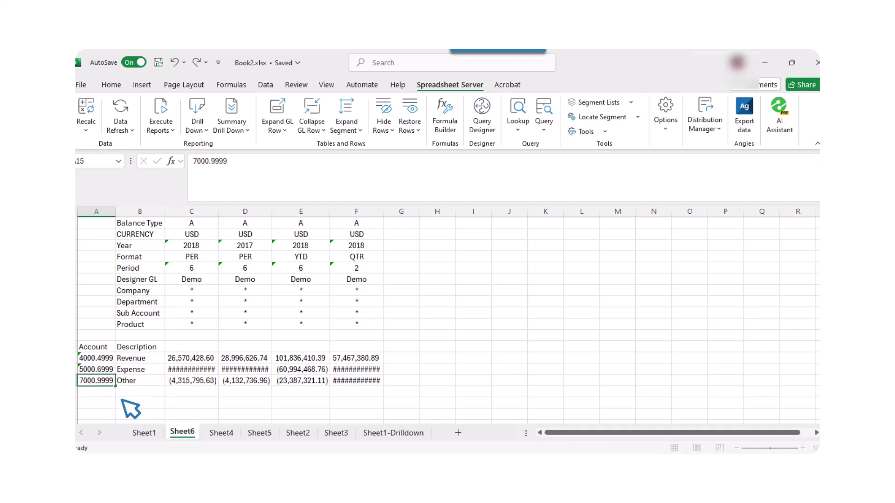
type("9")
left_click(118, 402)
Auto-fit columns C–F and flip the sign of the Expense and Other formulas in column C.
left_click_drag(205, 212, 364, 213)
double_click(383, 212)
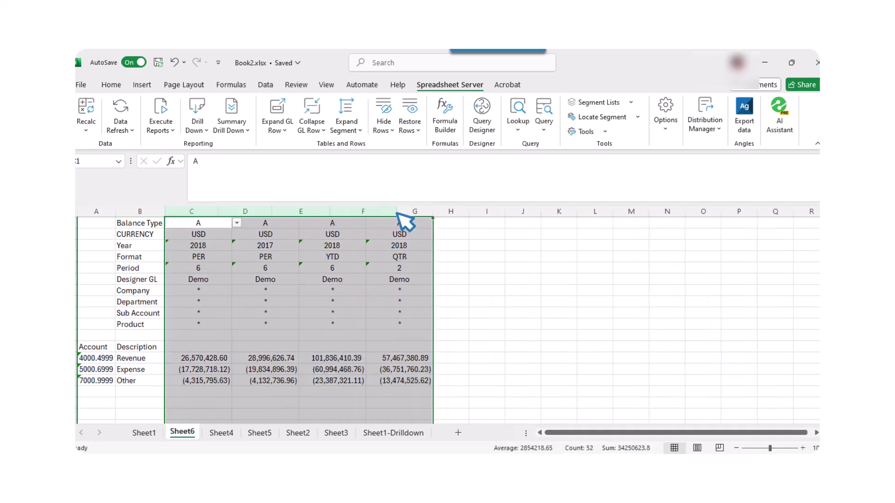
left_click(199, 369)
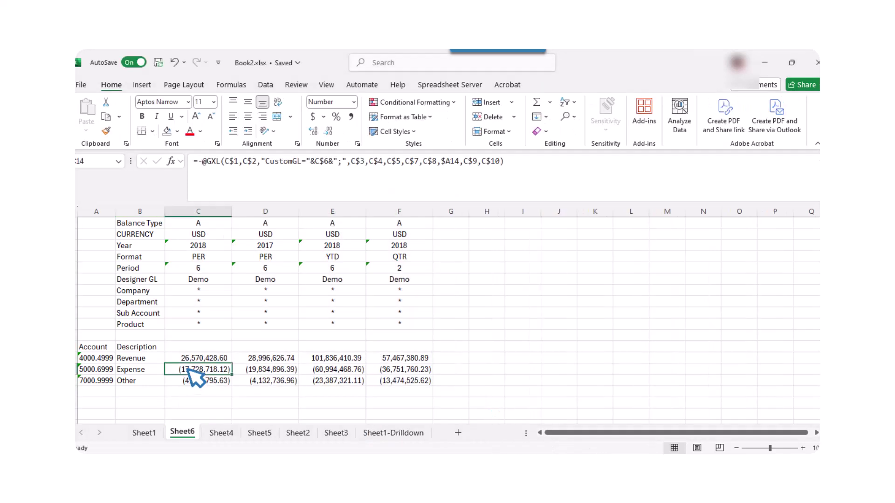
left_click(198, 162)
key("Return")
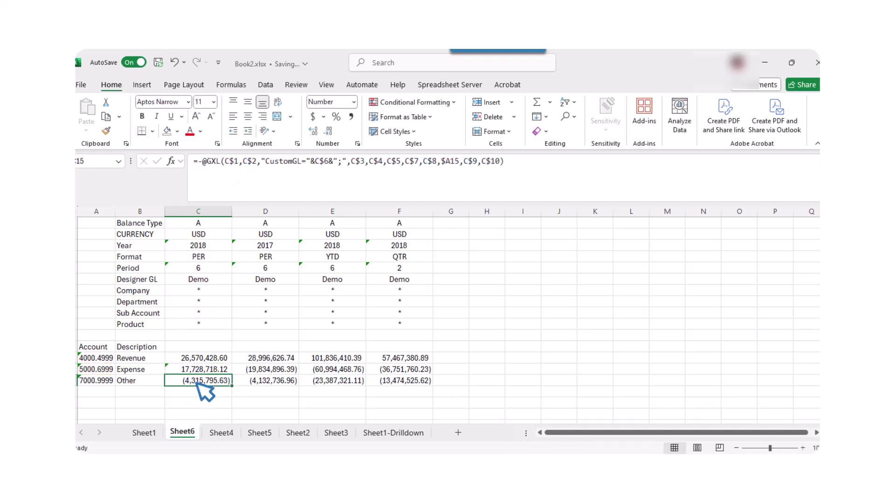
left_click(201, 162)
type("-")
key("ctrl+Return")
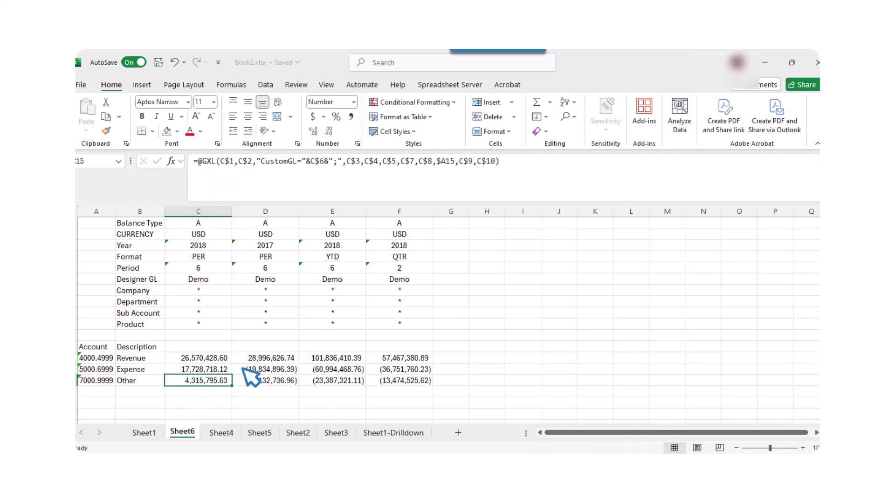
left_click_drag(205, 369, 405, 382)
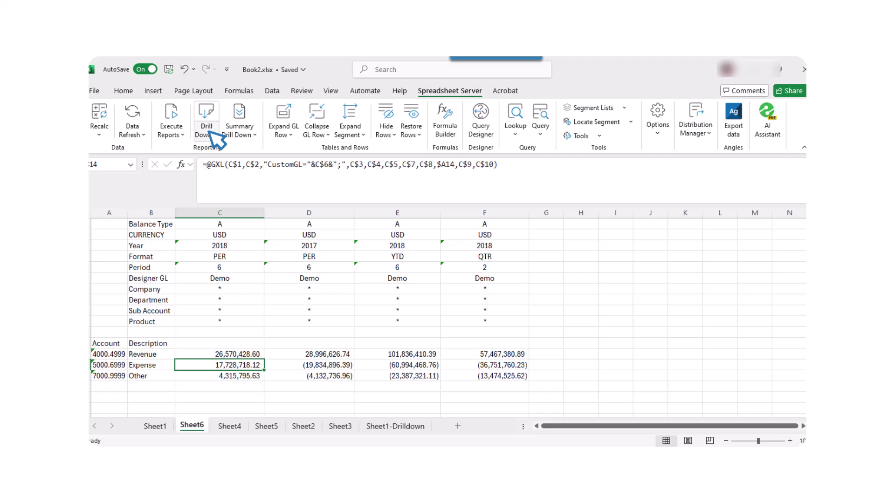
Drill down on the Expense balance and ad hoc drill the 520/5220 Invoice Price Variance line into Demo_Journals.
left_click(213, 135)
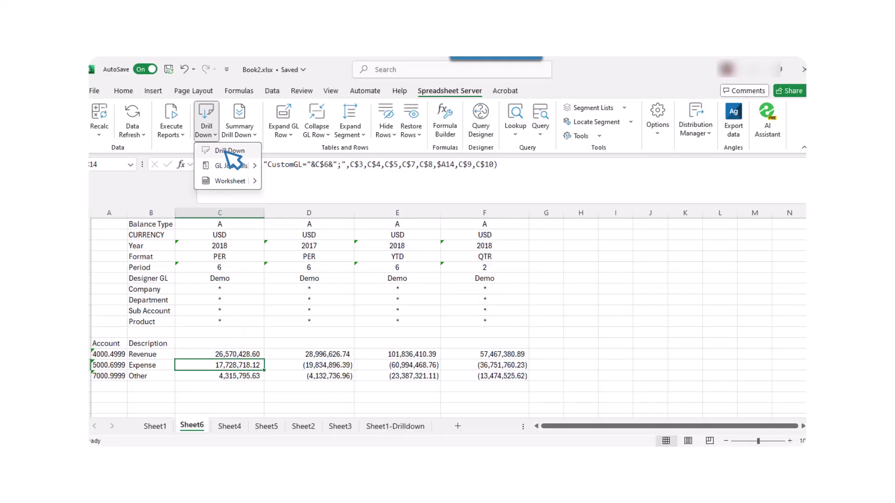
left_click(226, 151)
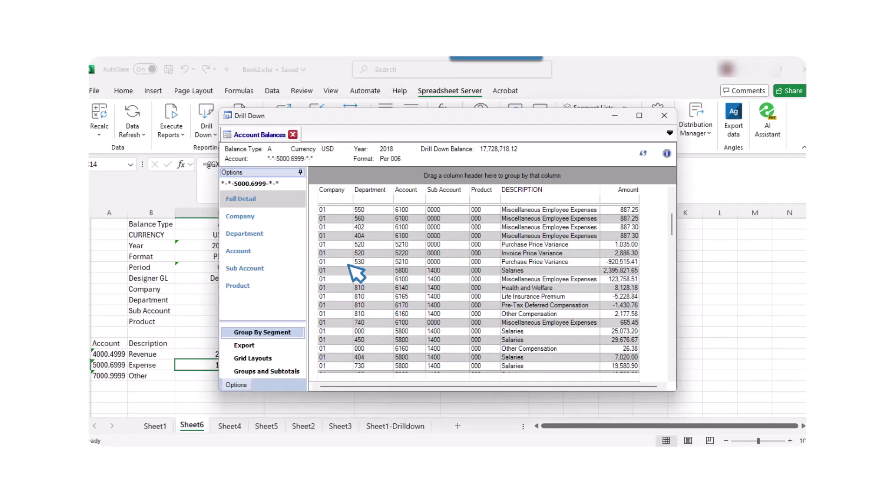
left_click(327, 253)
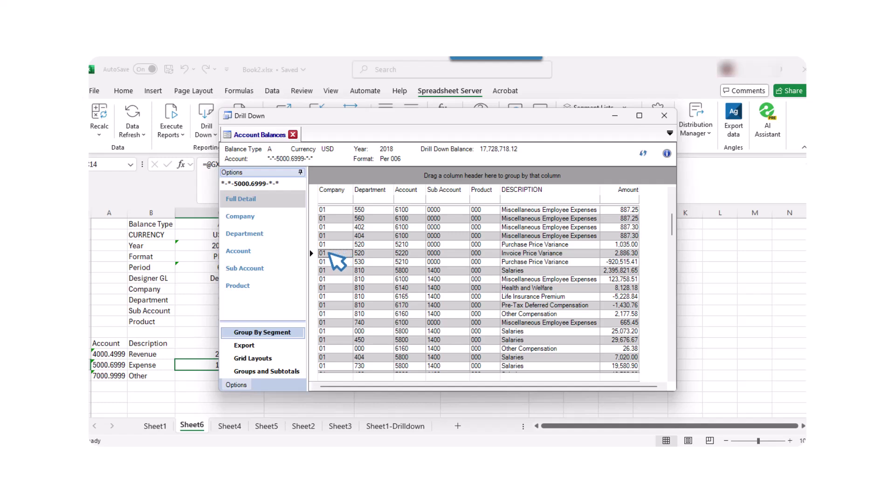
right_click(315, 254)
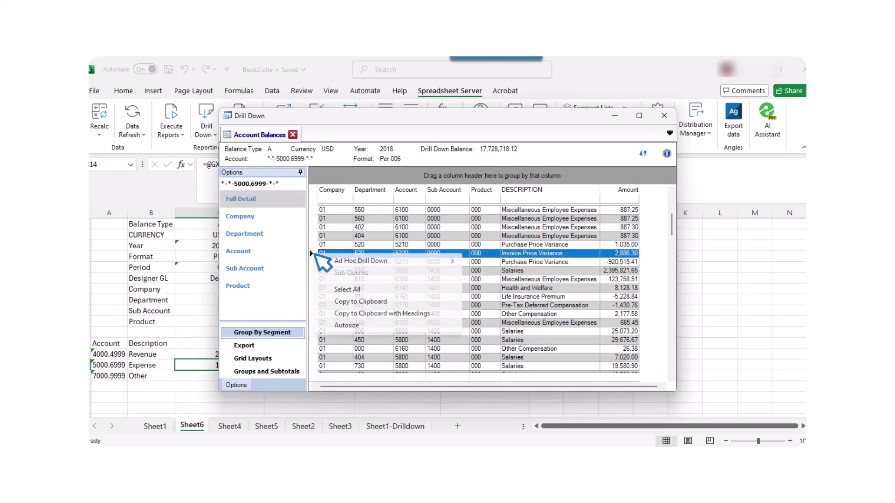
mouse_move(355, 264)
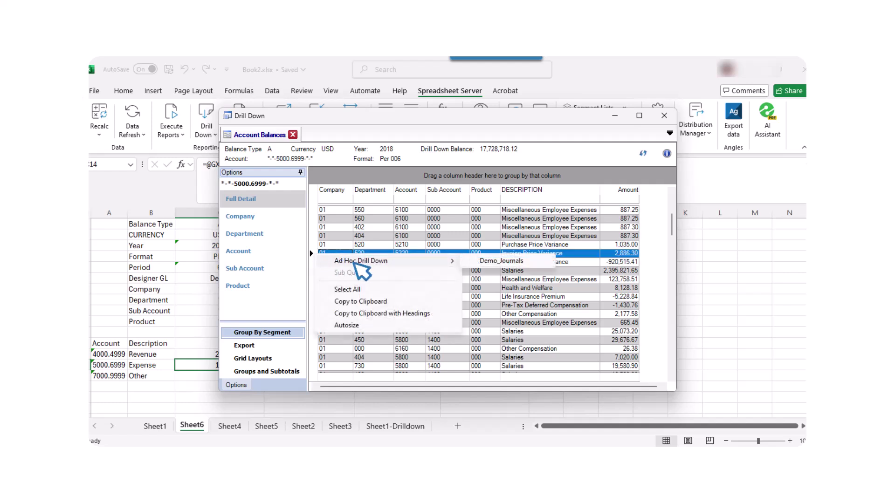
left_click(547, 264)
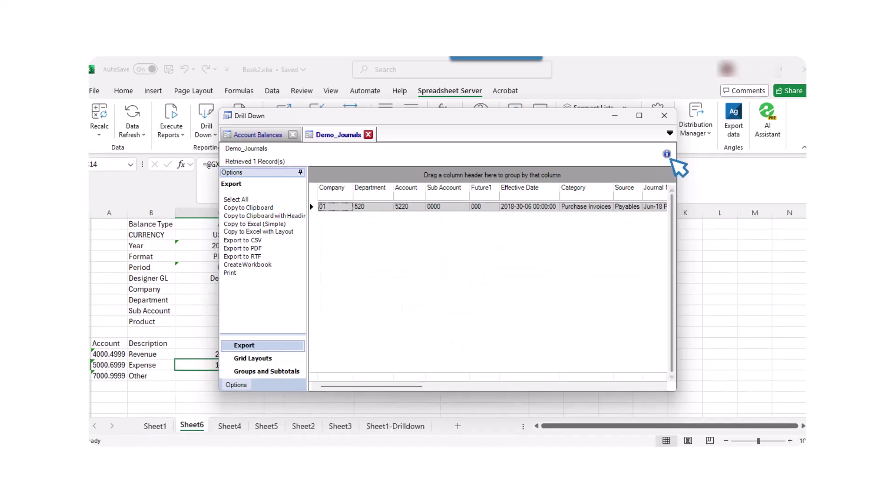
Drill down on the 2018 and 2017 Expense balances together, review the Variance column, then close it.
left_click(669, 119)
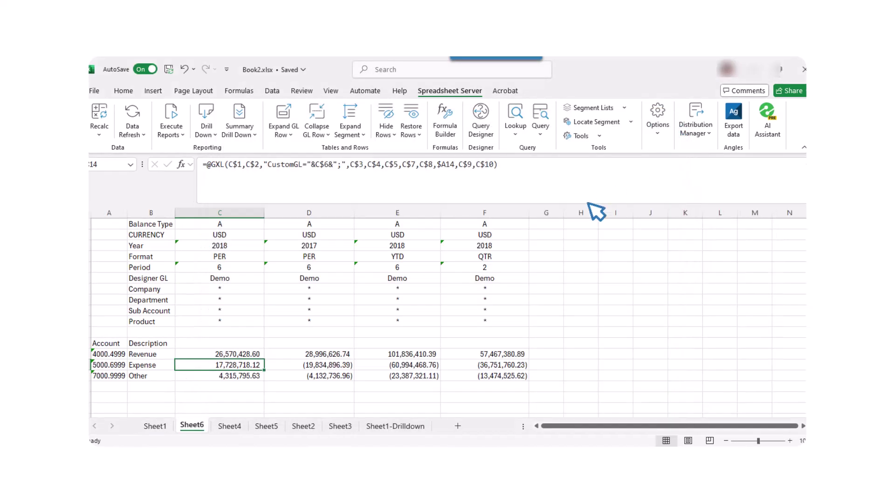
left_click_drag(259, 369, 312, 367)
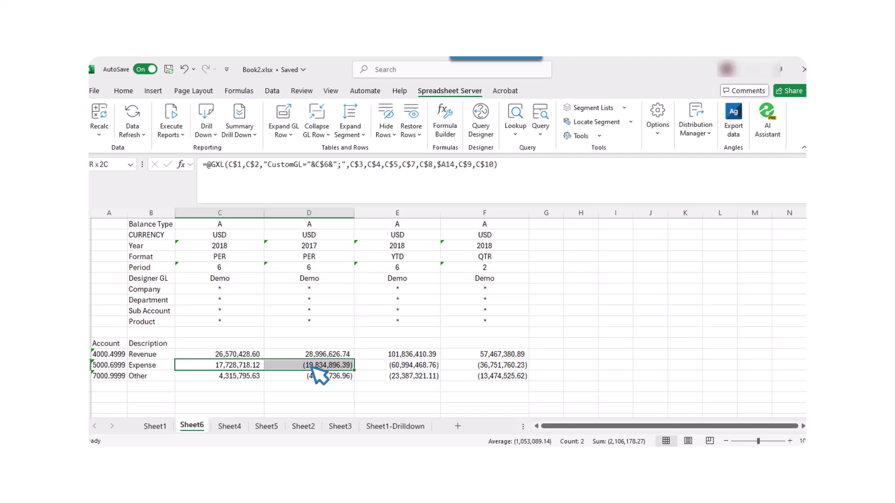
left_click_drag(311, 366, 311, 366)
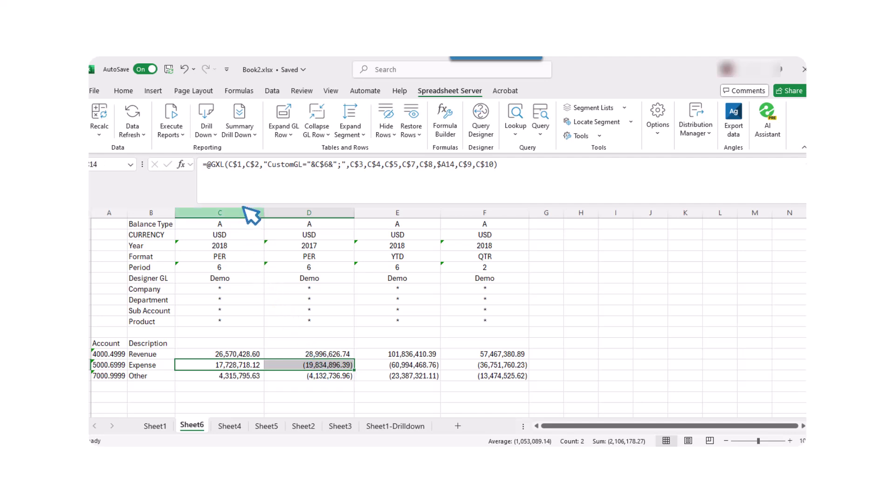
left_click(211, 133)
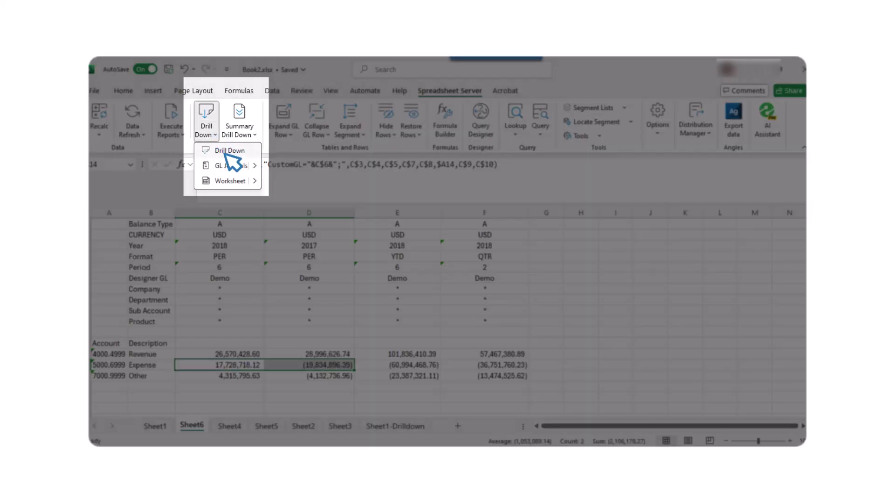
left_click(227, 151)
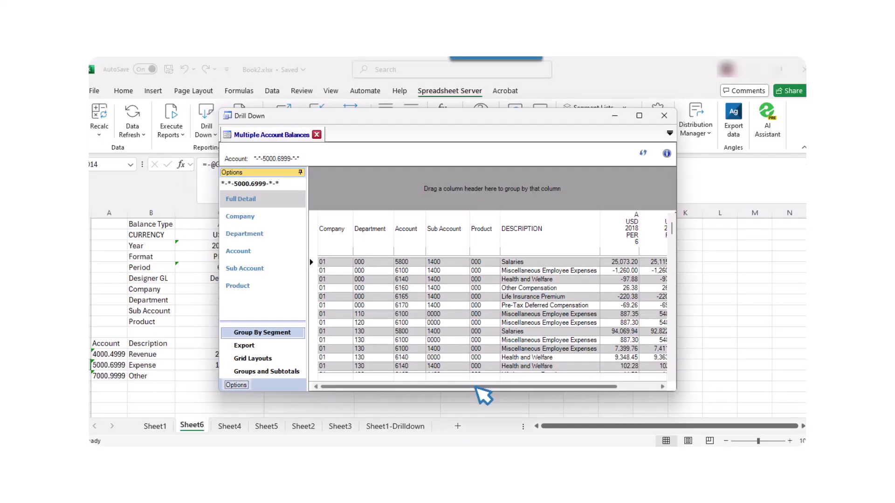
left_click_drag(477, 387, 565, 394)
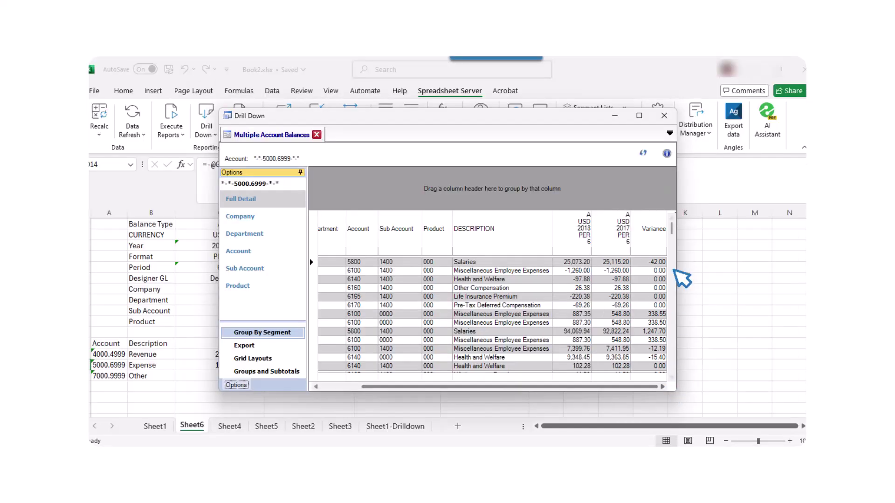
left_click(666, 116)
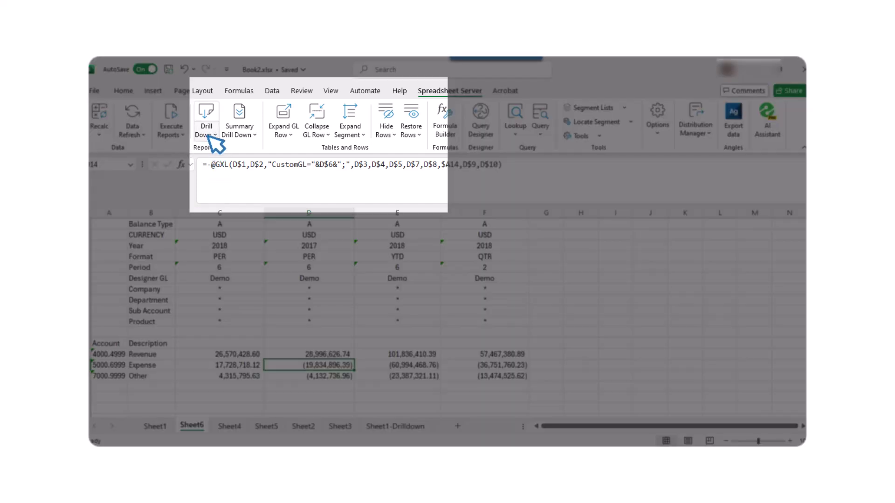
Send D14's drill-down results to a new worksheet and follow the link back to Sheet6.
left_click(210, 136)
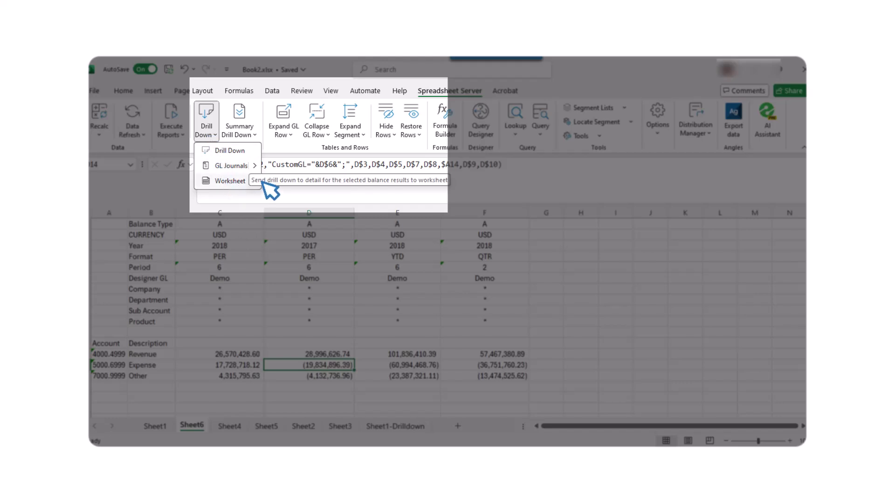
mouse_move(260, 189)
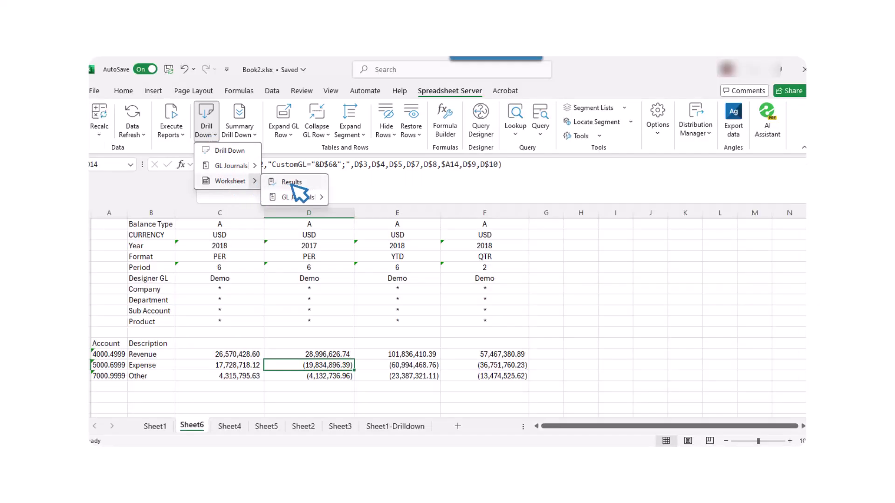
left_click(292, 183)
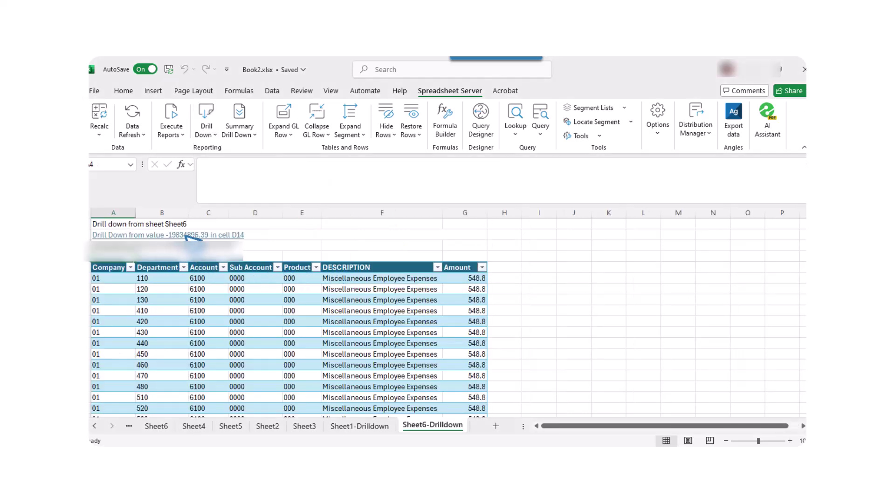
left_click(189, 237)
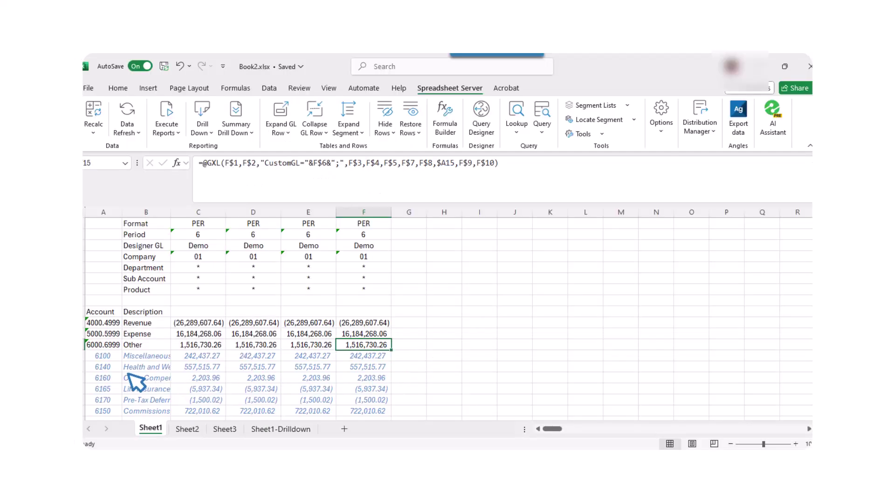
Select the 6100 detail row in cell A16 on Sheet1's expanded report.
left_click(109, 358)
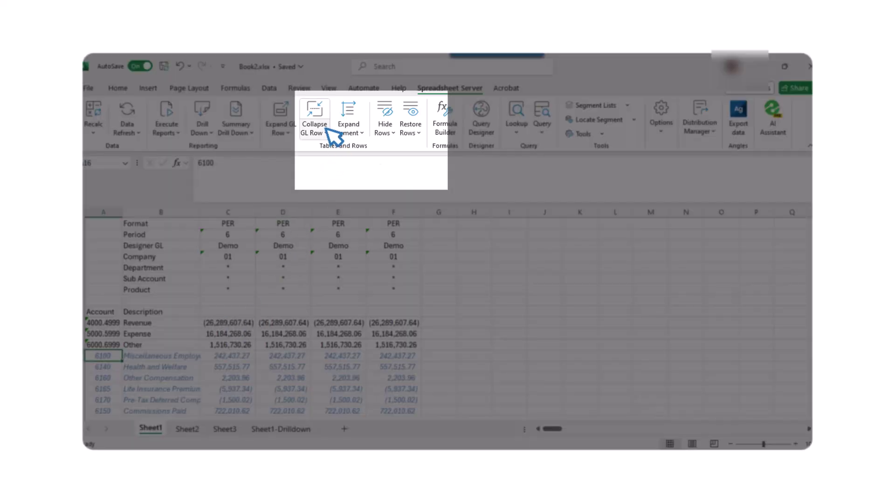
Collapse all expanded GL rows across the whole workbook.
left_click(327, 129)
left_click(395, 180)
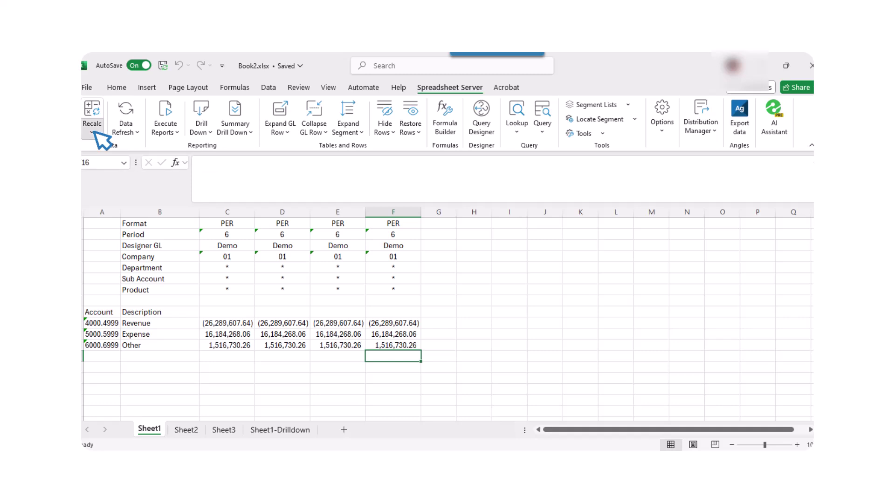
left_click(92, 132)
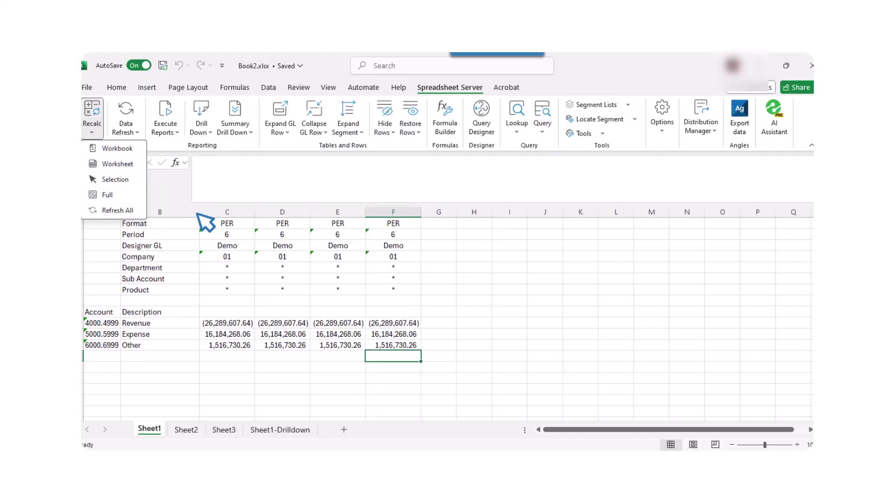
left_click(197, 215)
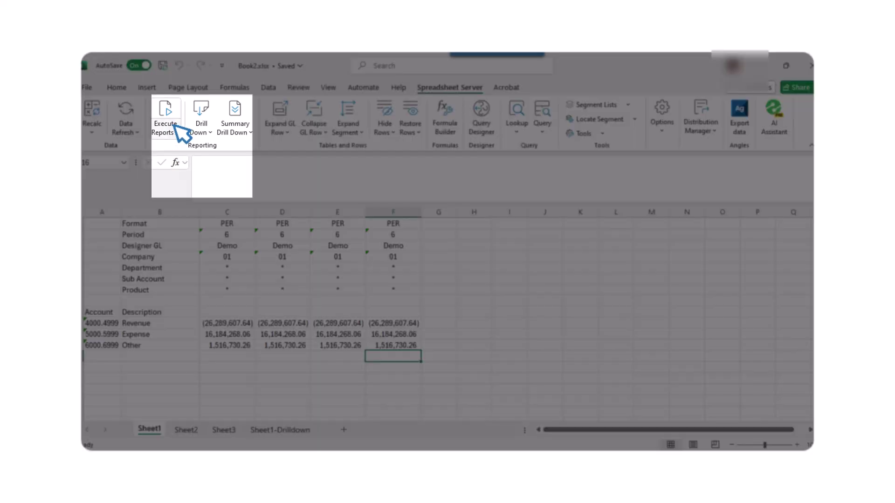
left_click(176, 126)
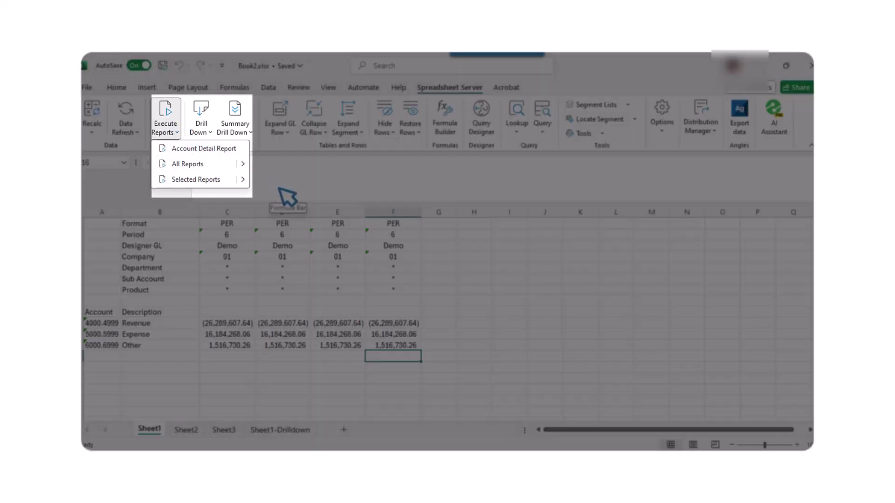
left_click(440, 244)
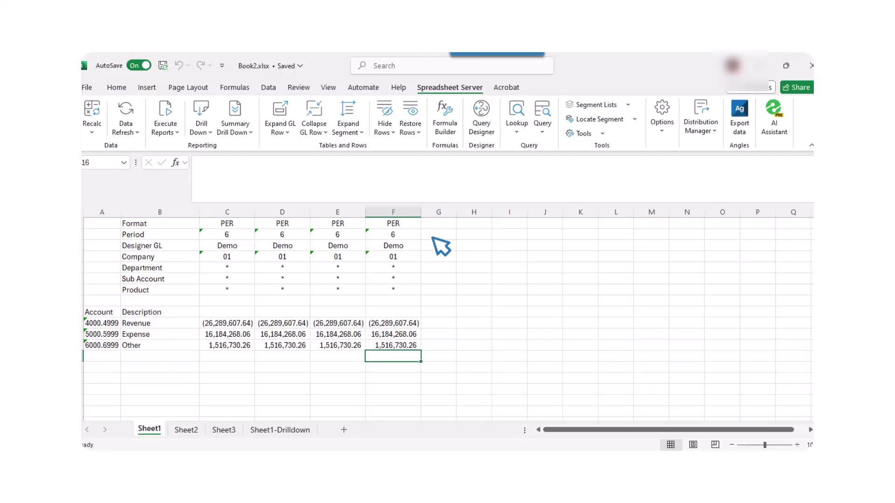
left_click(252, 133)
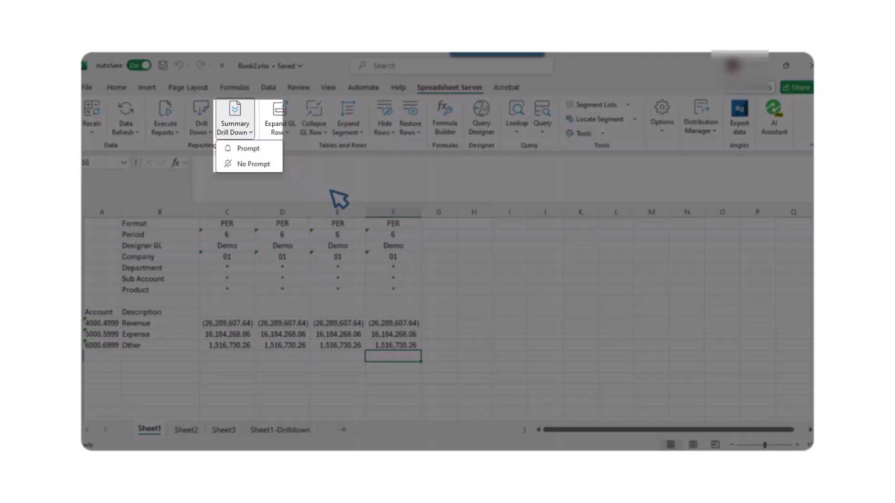
left_click(343, 200)
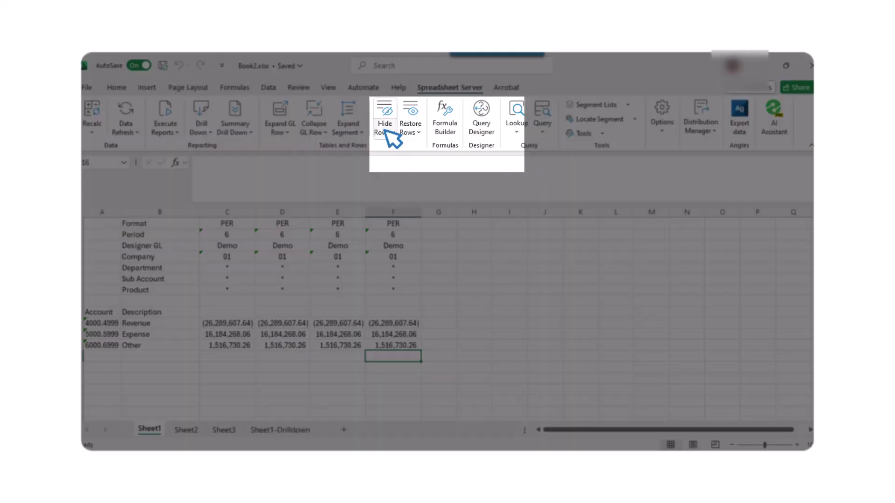
left_click(386, 133)
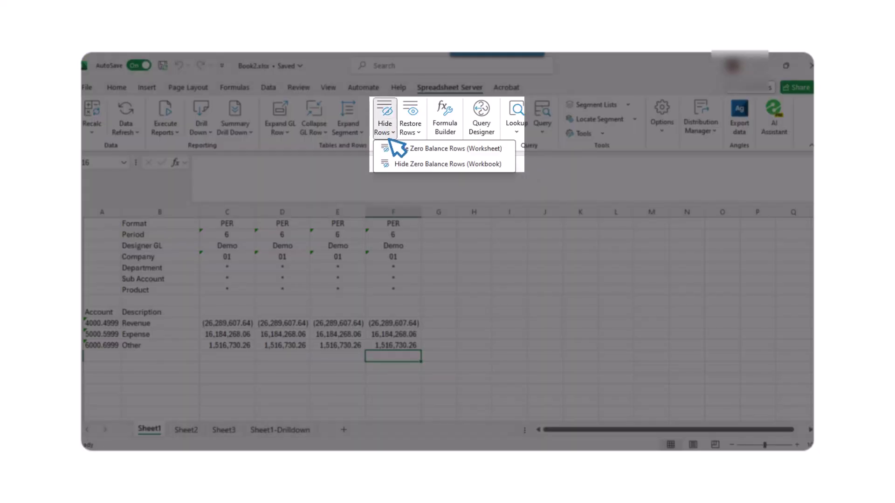
left_click(403, 195)
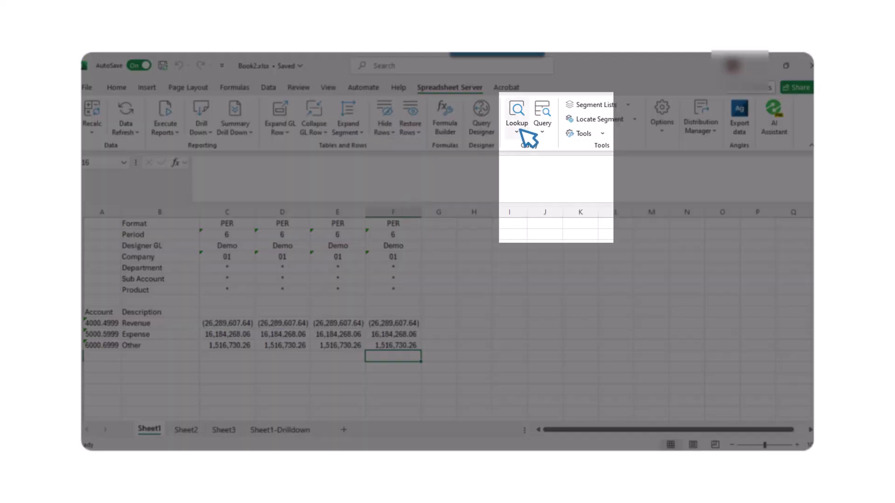
left_click(519, 132)
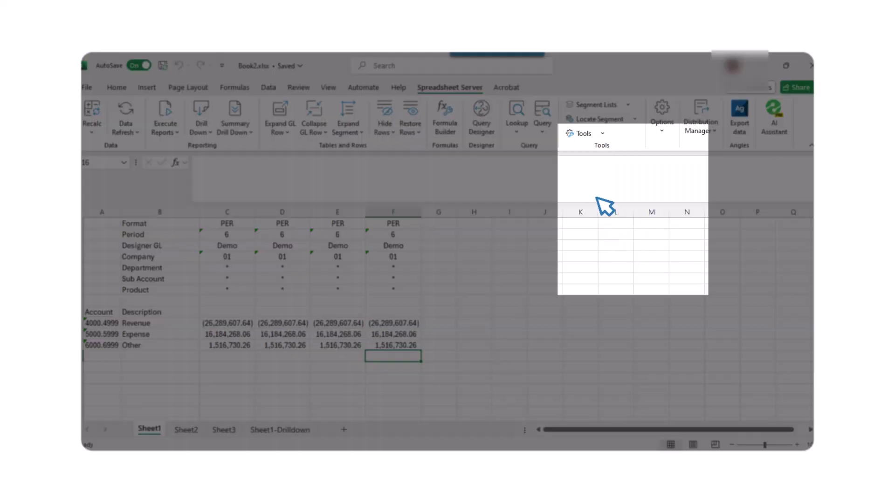
left_click(602, 134)
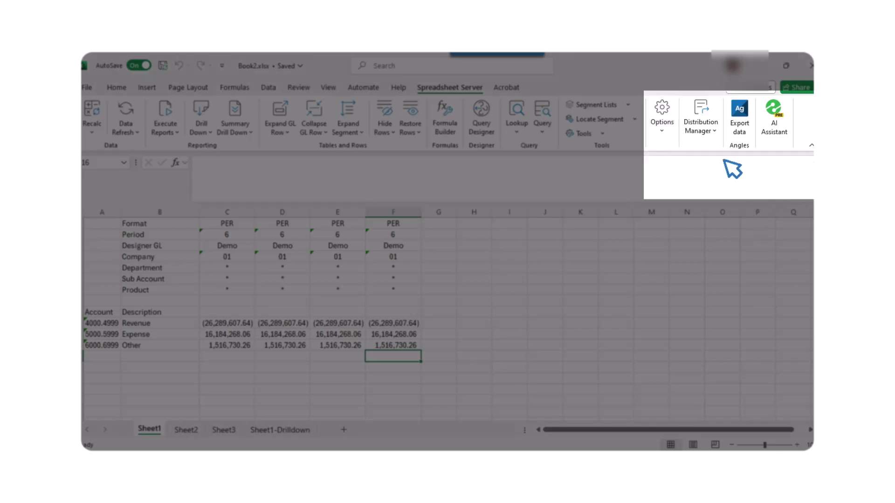
left_click(712, 123)
left_click(703, 183)
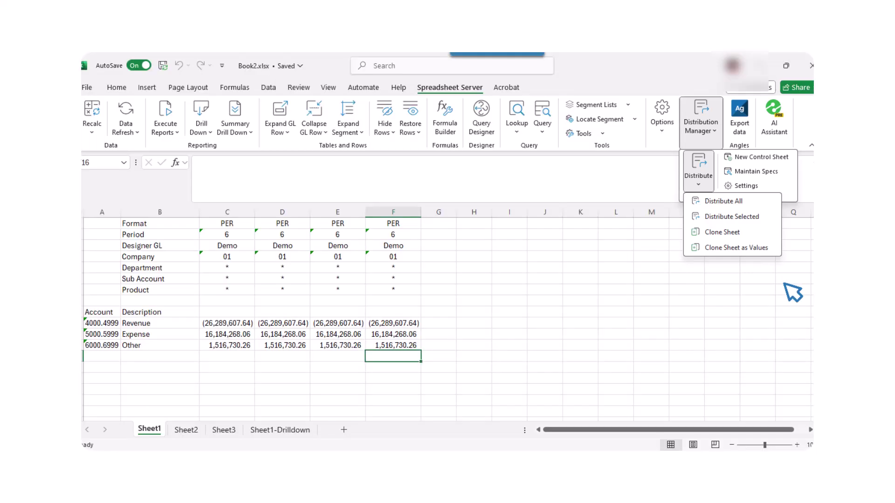
left_click(708, 128)
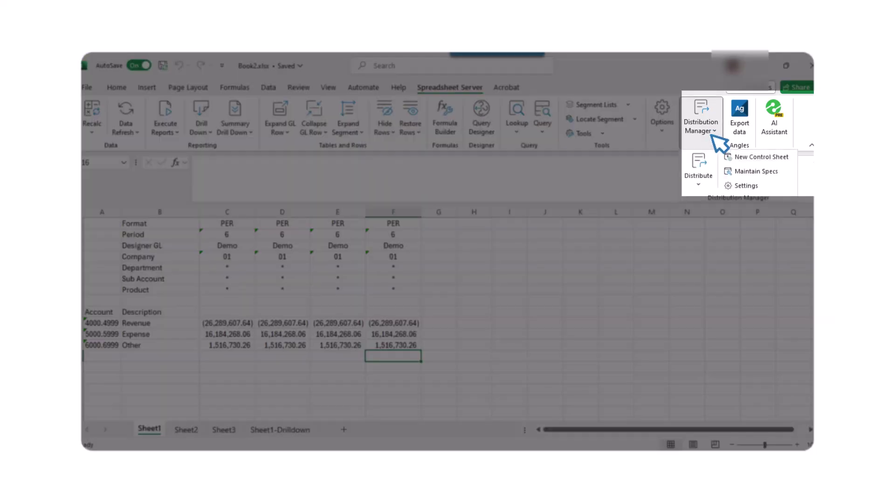